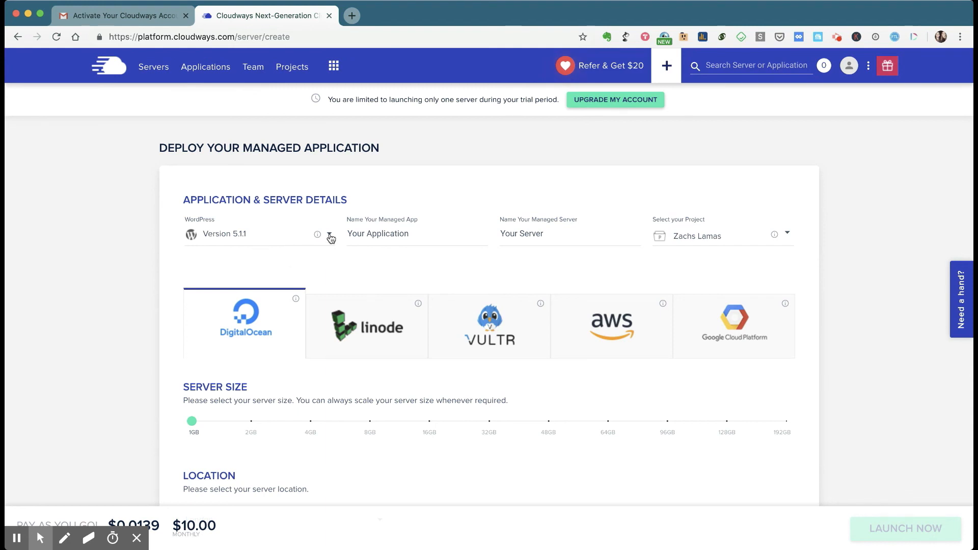
Choose WordPress Clean (No Cloudways Optimization) Version 5.1.1 as the application to deploy
{"action": "left_click", "coordinate": [279, 241]}
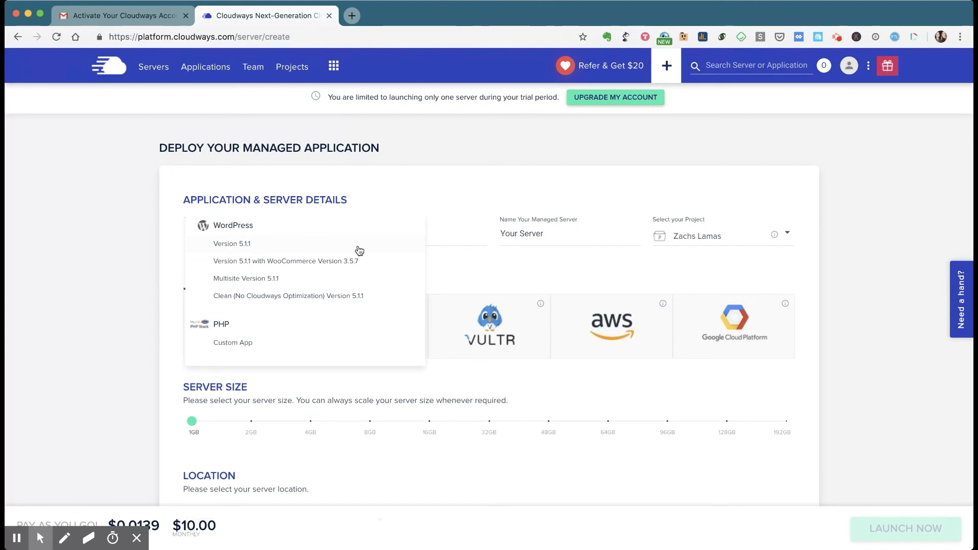
{"action": "scroll", "coordinate": [359, 250], "scroll_direction": "down", "scroll_amount": 3}
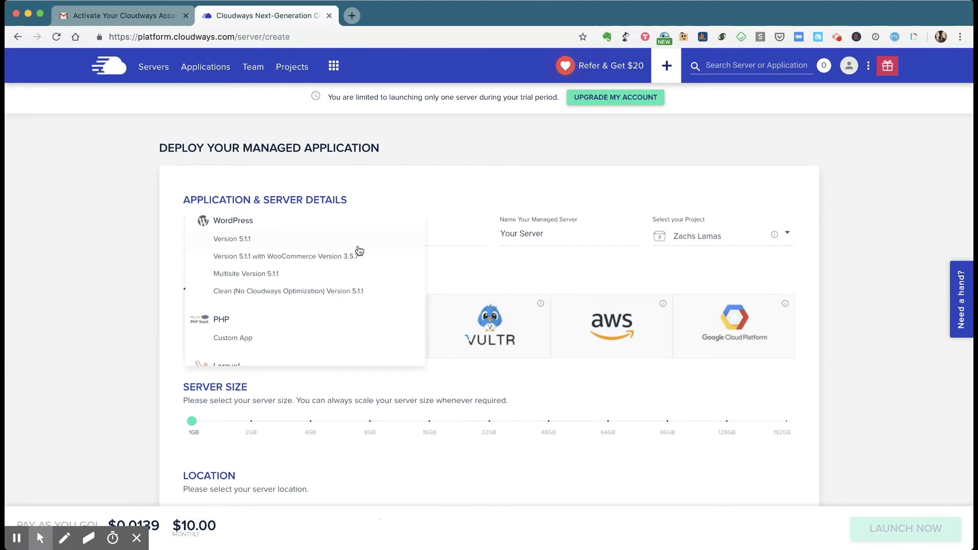
{"action": "scroll", "coordinate": [359, 250], "scroll_direction": "up", "scroll_amount": 1}
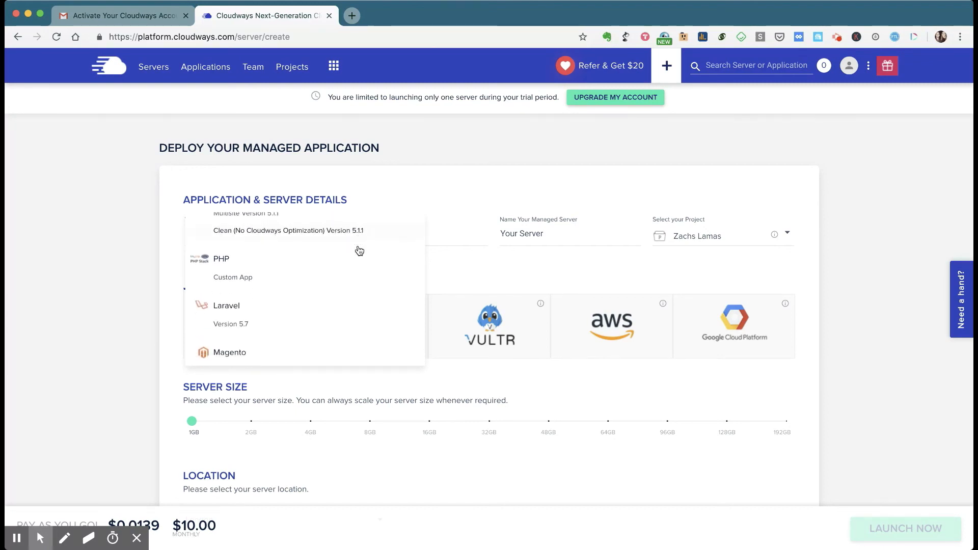
{"action": "scroll", "coordinate": [359, 250], "scroll_direction": "down", "scroll_amount": 2}
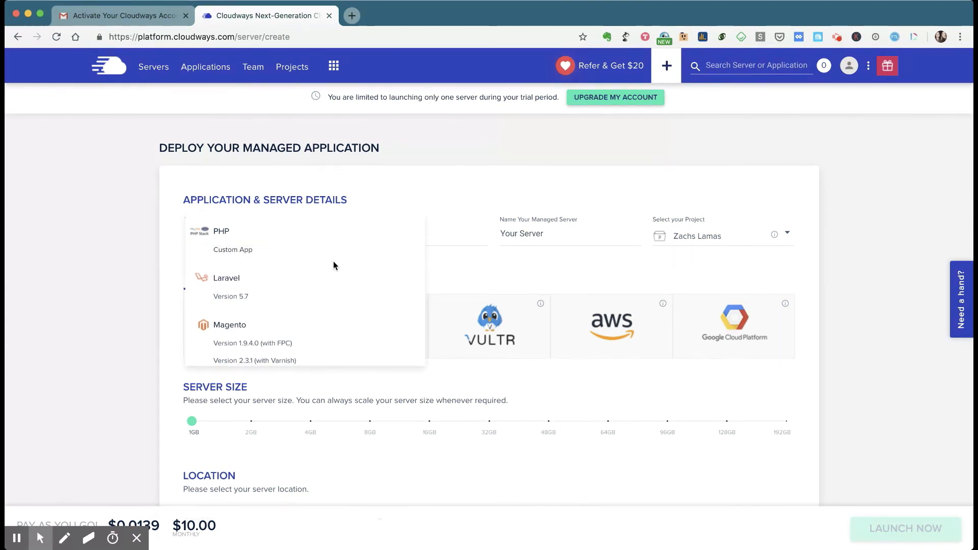
{"action": "scroll", "coordinate": [337, 292], "scroll_direction": "down", "scroll_amount": 2}
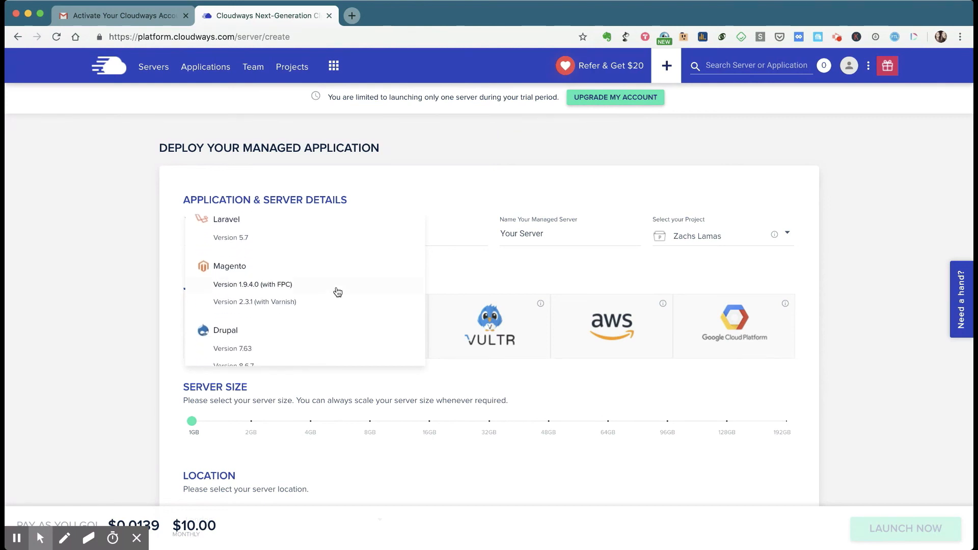
{"action": "scroll", "coordinate": [338, 292], "scroll_direction": "down", "scroll_amount": 2}
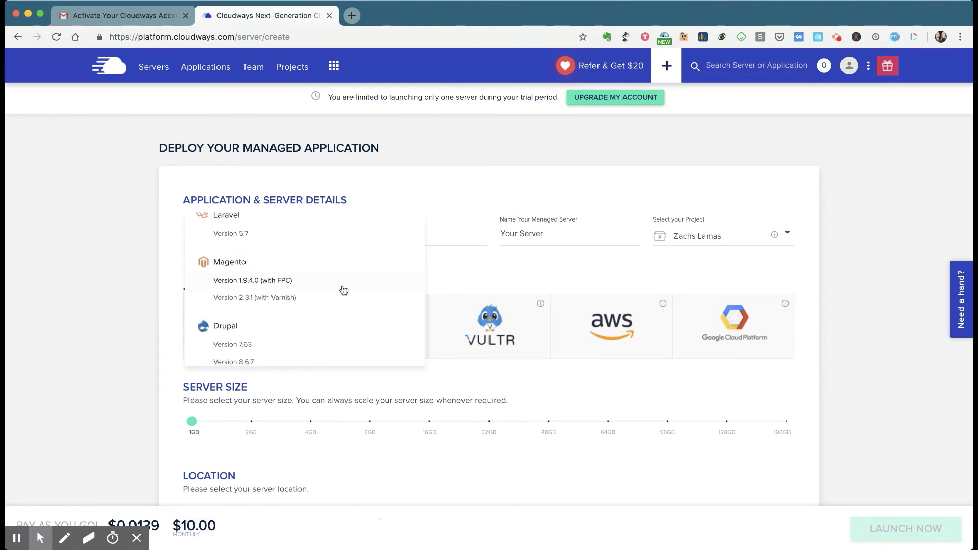
{"action": "scroll", "coordinate": [344, 290], "scroll_direction": "down", "scroll_amount": 3}
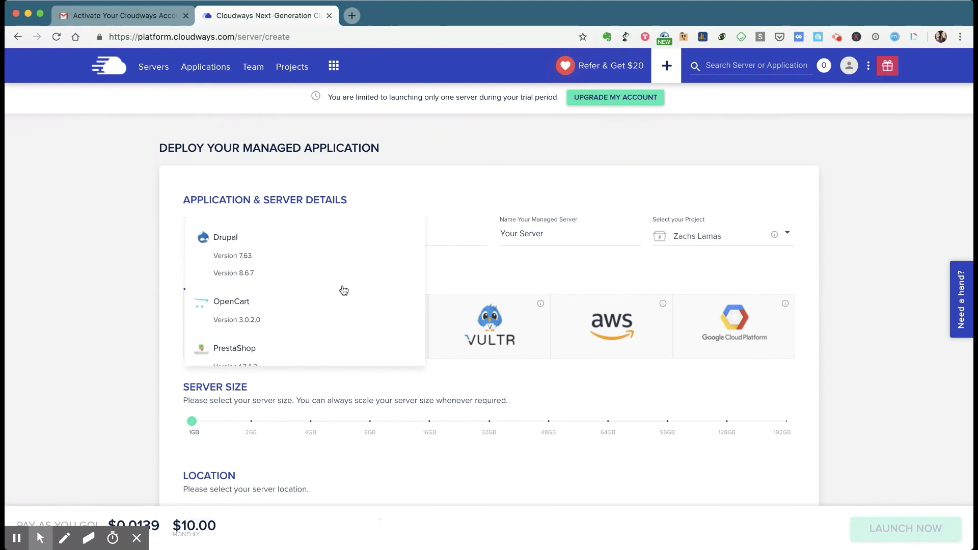
{"action": "scroll", "coordinate": [344, 290], "scroll_direction": "down", "scroll_amount": 1}
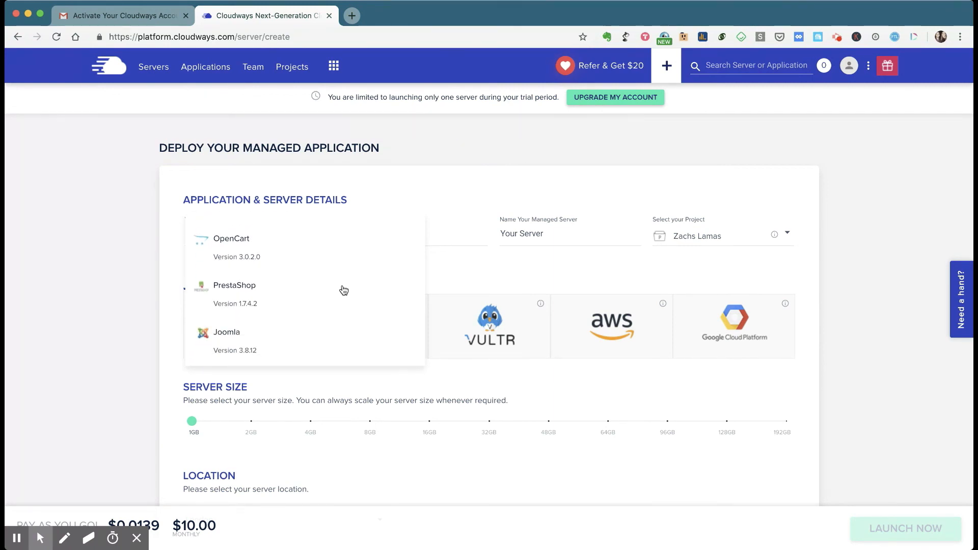
{"action": "scroll", "coordinate": [344, 290], "scroll_direction": "up", "scroll_amount": 8}
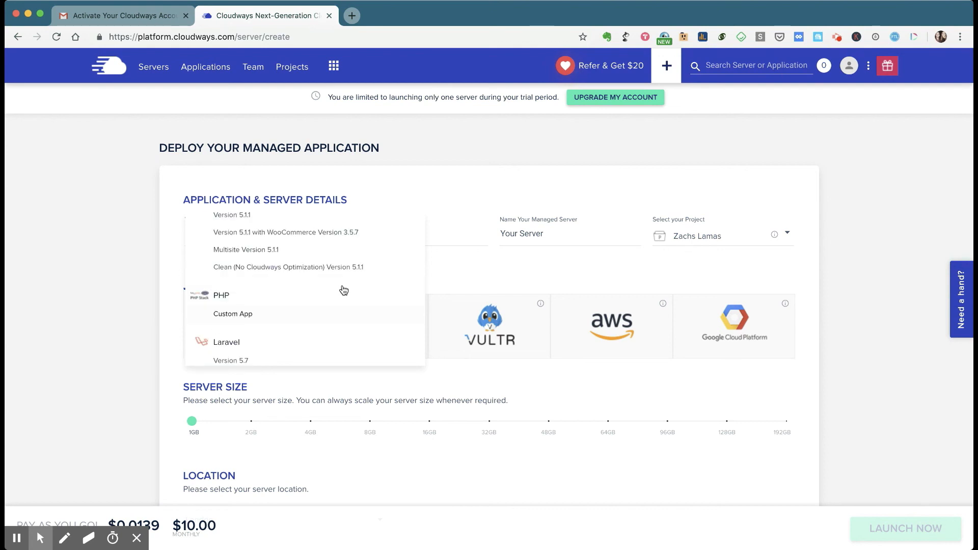
{"action": "scroll", "coordinate": [344, 290], "scroll_direction": "up", "scroll_amount": 1}
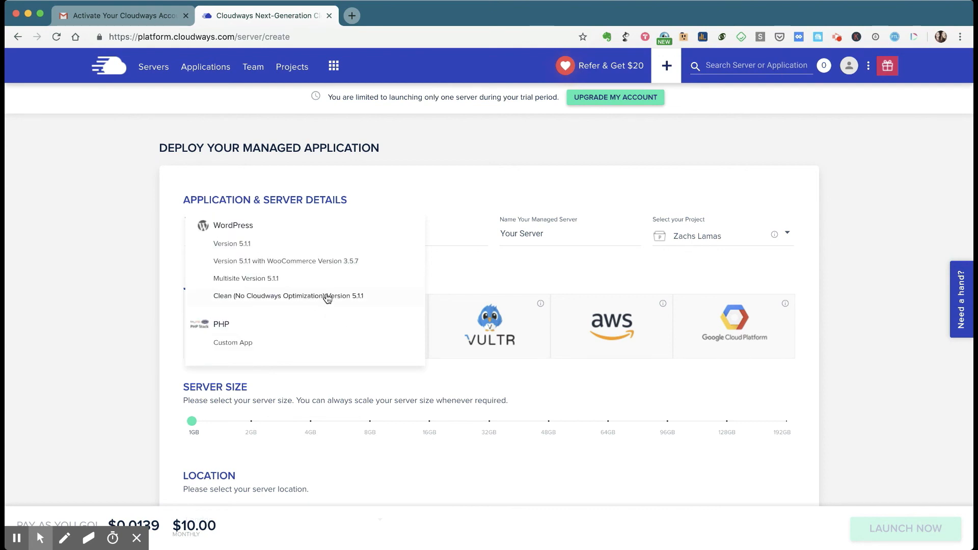
{"action": "left_click", "coordinate": [327, 297]}
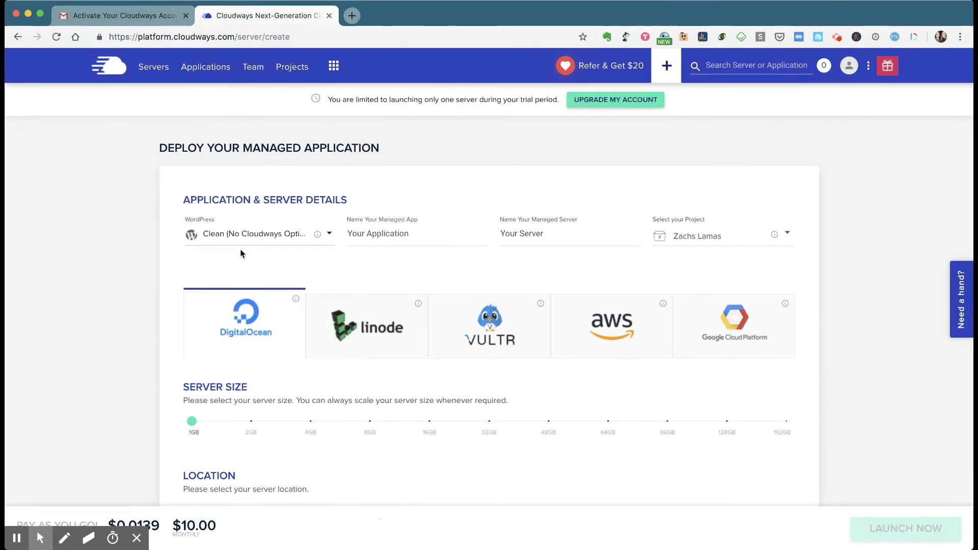
Name the managed app "Zachs Lamas"
{"action": "left_click", "coordinate": [398, 234]}
{"action": "left_click_drag", "start_coordinate": [408, 234], "coordinate": [327, 234]}
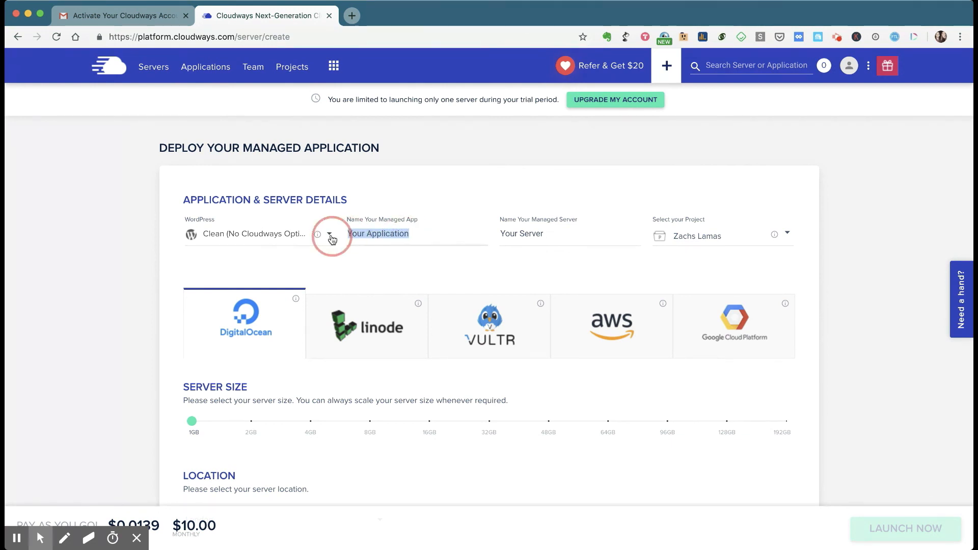
{"action": "left_click", "coordinate": [407, 234]}
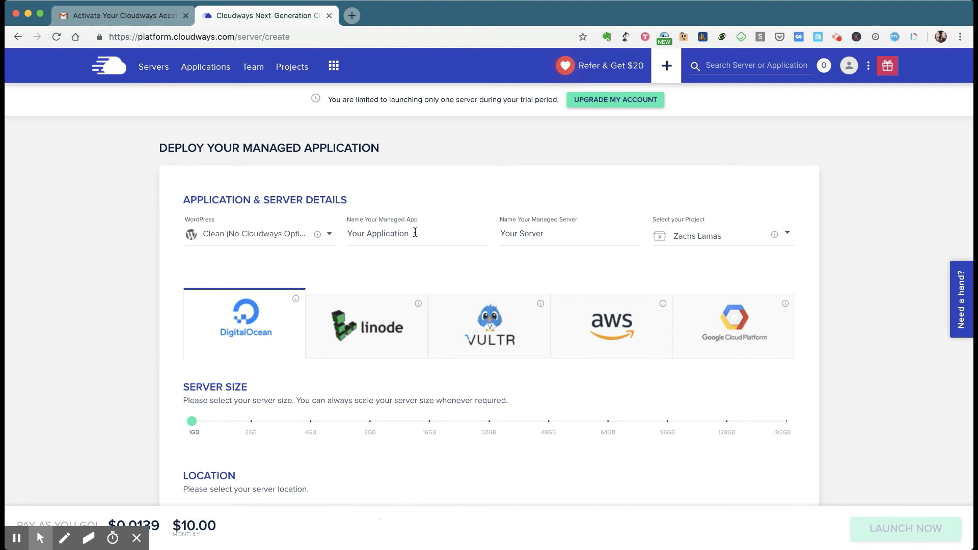
{"action": "left_click_drag", "start_coordinate": [412, 234], "coordinate": [336, 233]}
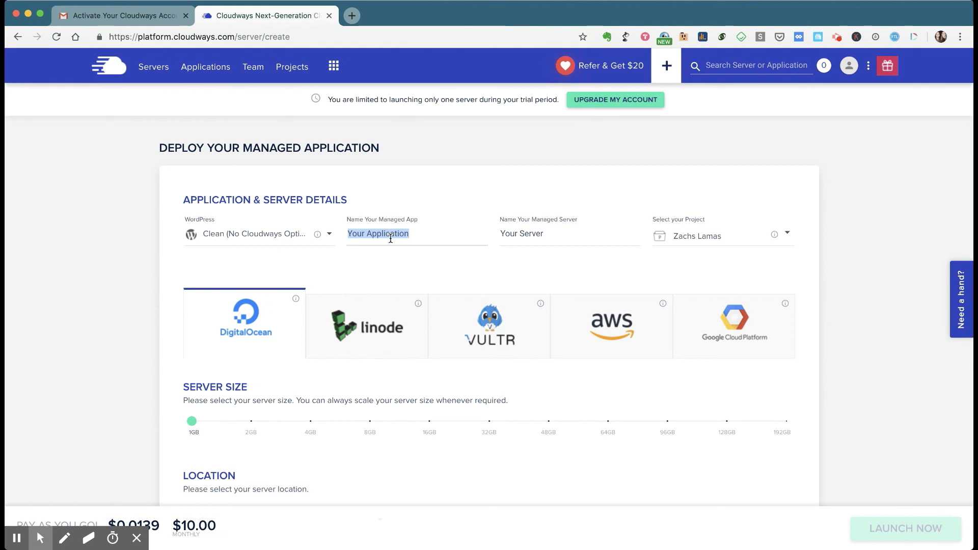
{"action": "type", "text": "Zachs Lamas"}
Name the managed server "Lama Server"
{"action": "left_click_drag", "start_coordinate": [554, 235], "coordinate": [490, 238]}
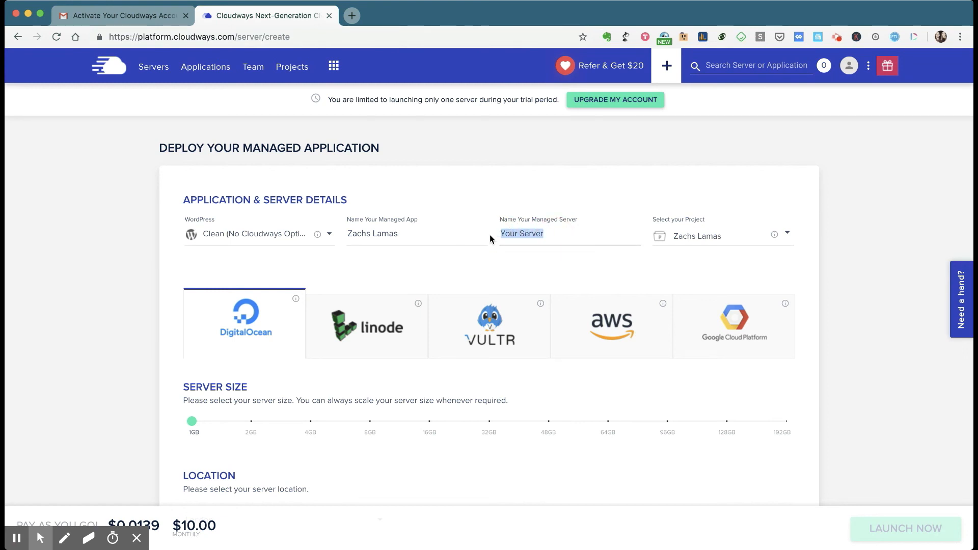
{"action": "type", "text": "Zas"}
{"action": "key", "text": "BackSpace"}
{"action": "key", "text": "BackSpace"}
{"action": "key", "text": "BackSpace"}
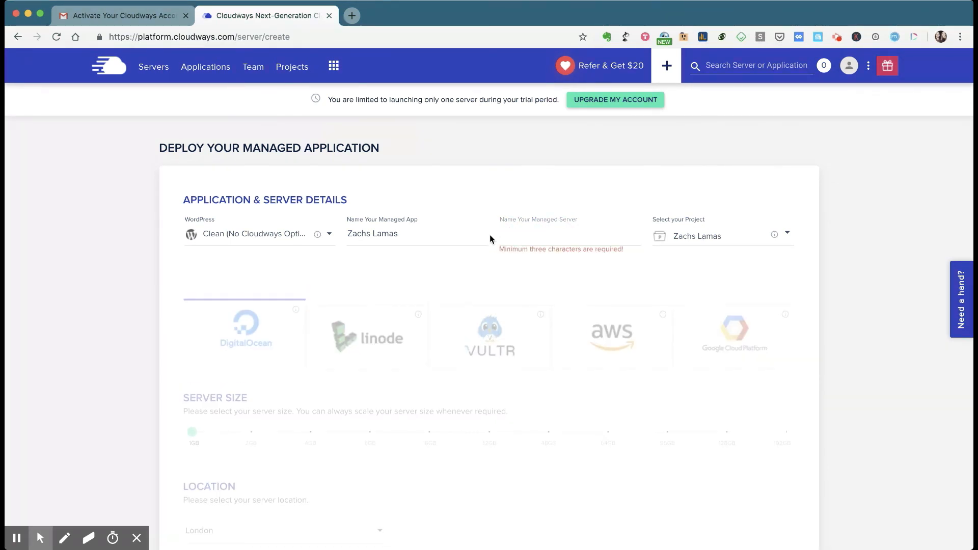
{"action": "type", "text": "Lama Server"}
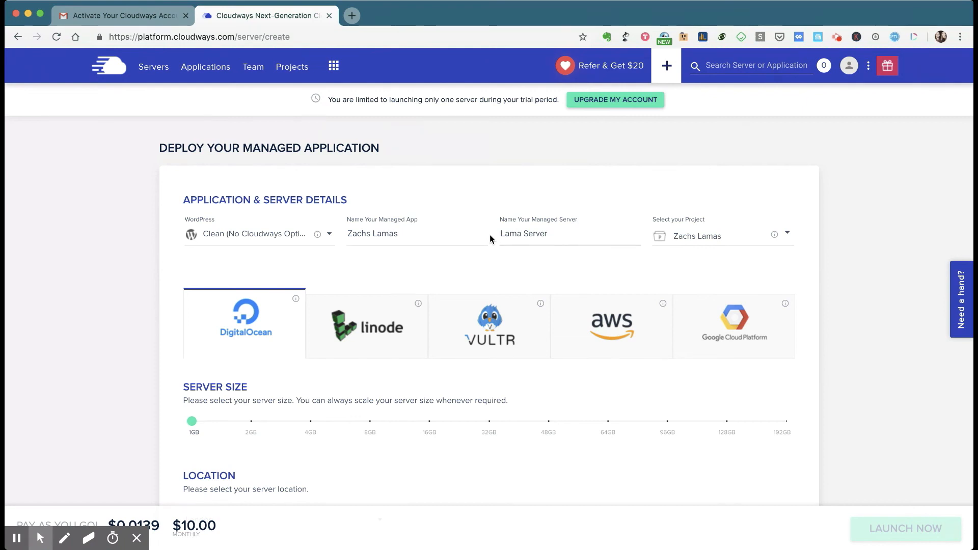
{"action": "left_click", "coordinate": [640, 255]}
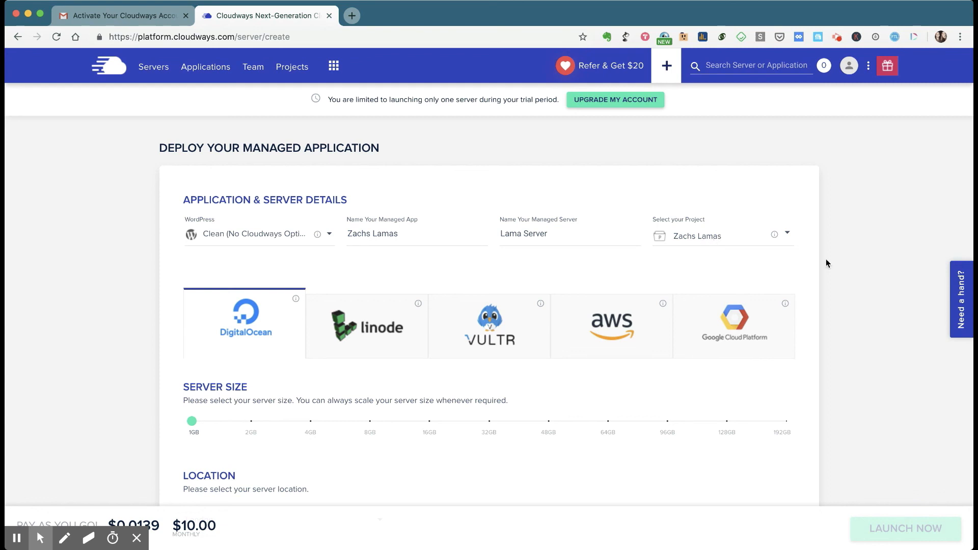
Select Vultr as the cloud provider and set the server size to 1GB
{"action": "scroll", "coordinate": [826, 260], "scroll_direction": "down", "scroll_amount": 1}
{"action": "scroll", "coordinate": [826, 261], "scroll_direction": "down", "scroll_amount": 1}
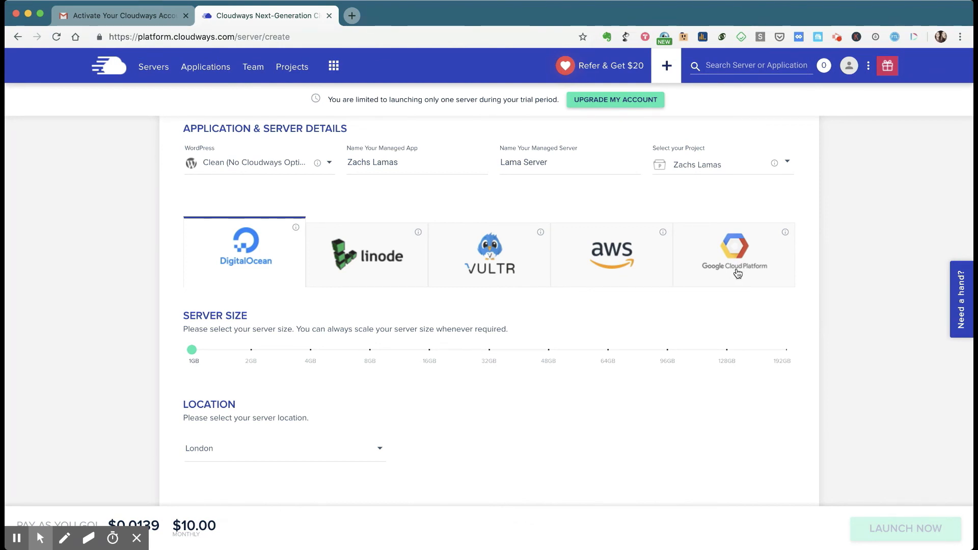
{"action": "left_click", "coordinate": [480, 264]}
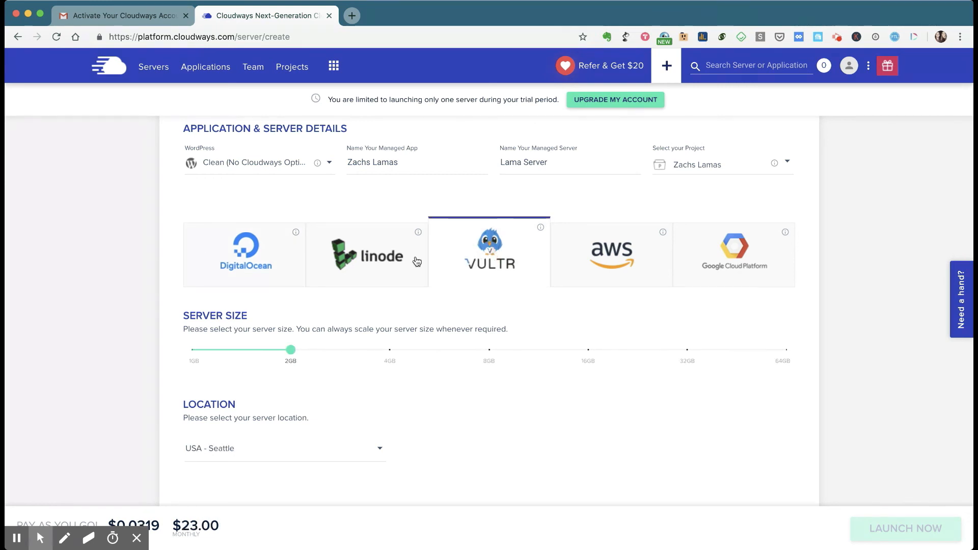
{"action": "left_click", "coordinate": [220, 257]}
{"action": "left_click", "coordinate": [191, 351]}
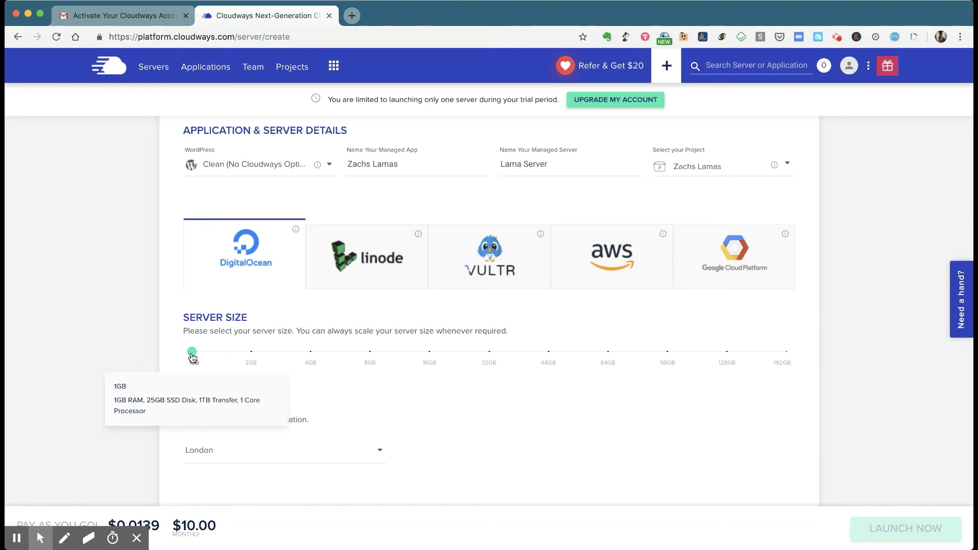
{"action": "left_click", "coordinate": [507, 277]}
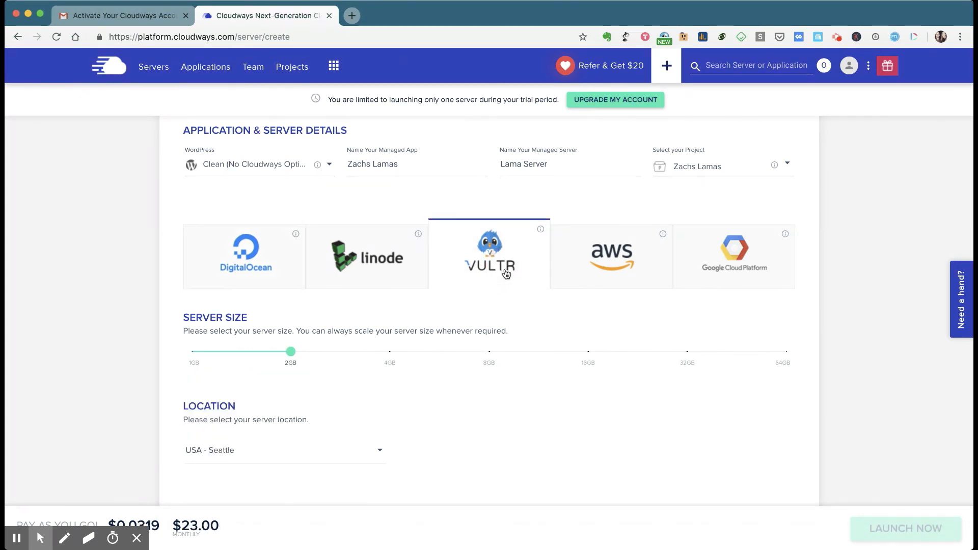
{"action": "left_click", "coordinate": [194, 353]}
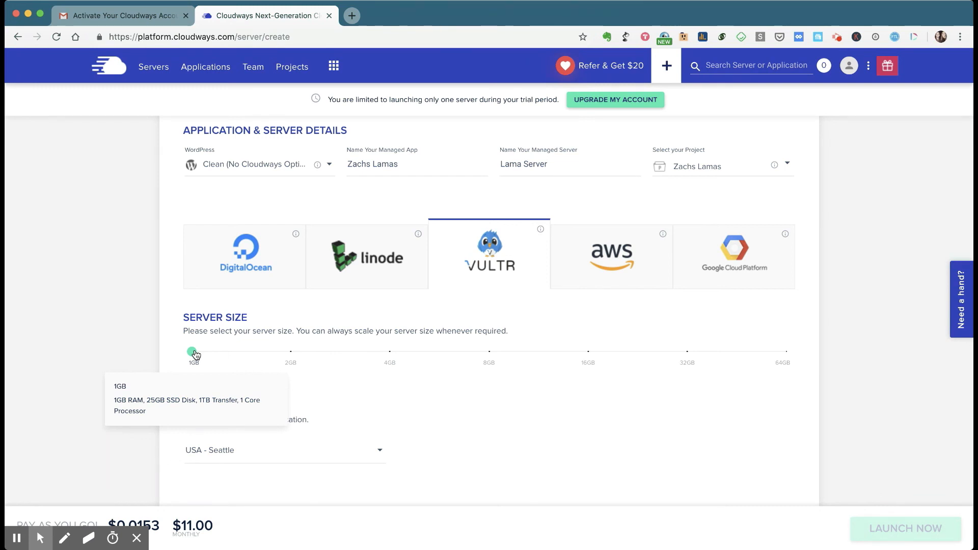
Set the server location to USA - Atlanta
{"action": "scroll", "coordinate": [482, 384], "scroll_direction": "down", "scroll_amount": 1}
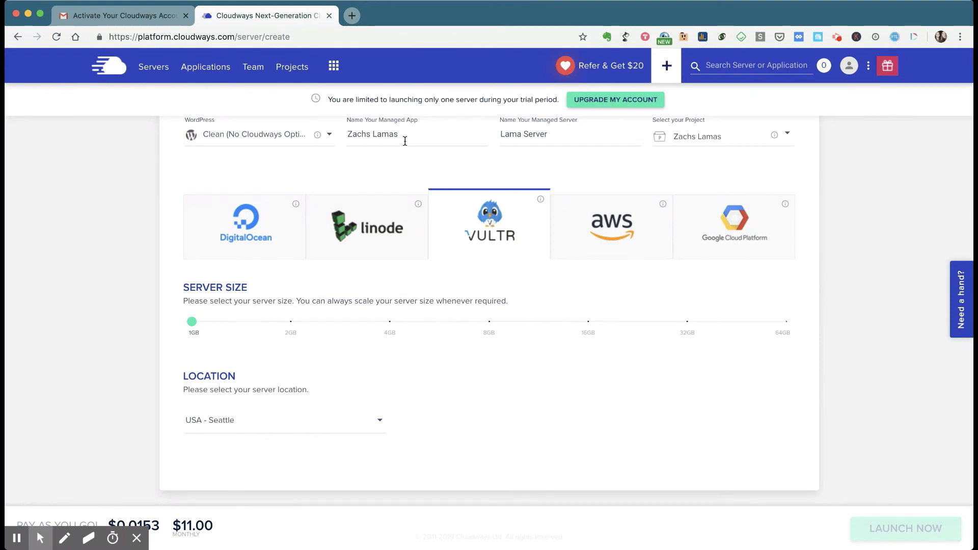
{"action": "left_click", "coordinate": [235, 424]}
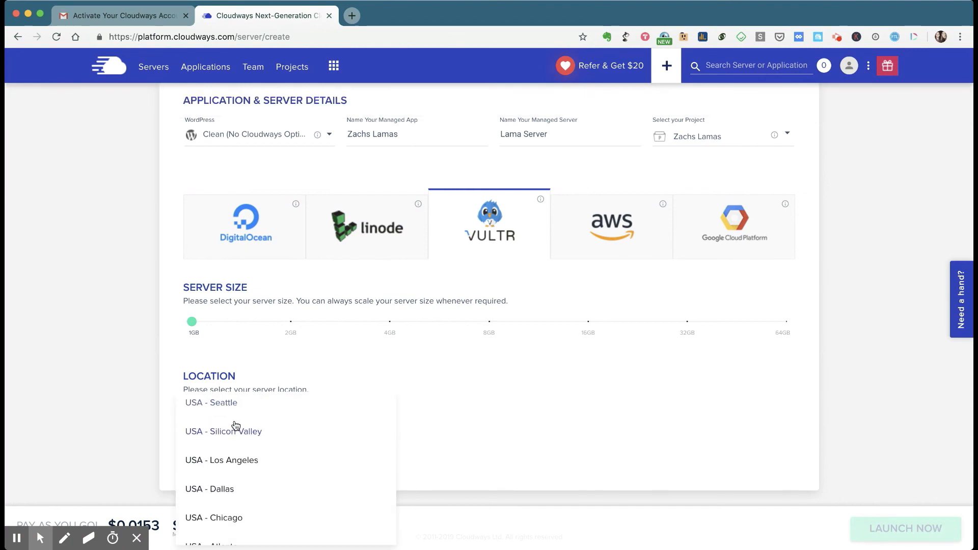
{"action": "scroll", "coordinate": [235, 424], "scroll_direction": "down", "scroll_amount": 3}
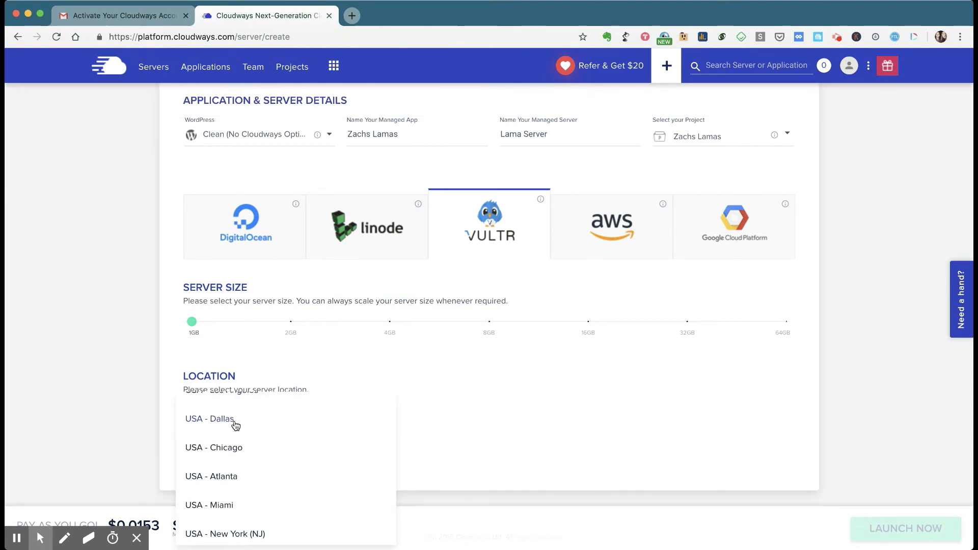
{"action": "scroll", "coordinate": [250, 440], "scroll_direction": "down", "scroll_amount": 1}
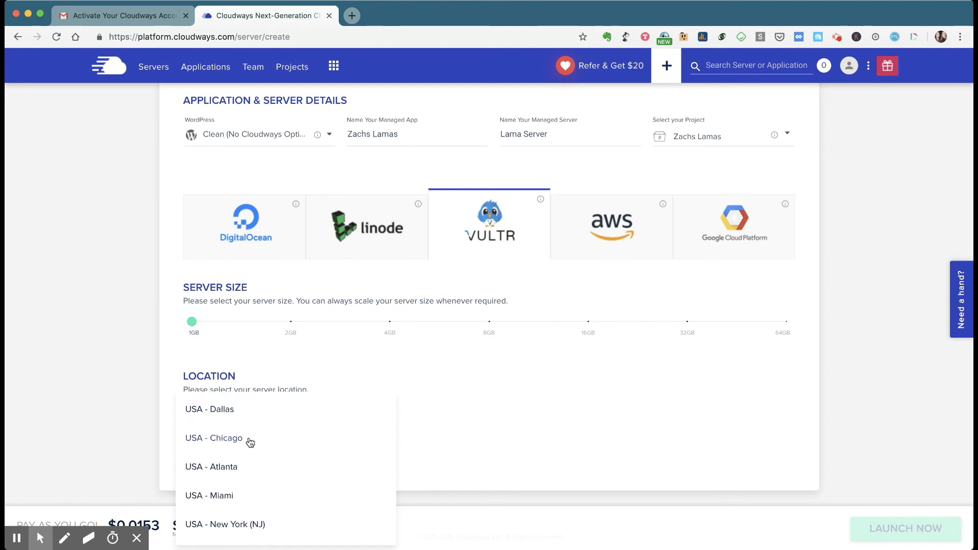
{"action": "left_click", "coordinate": [232, 467]}
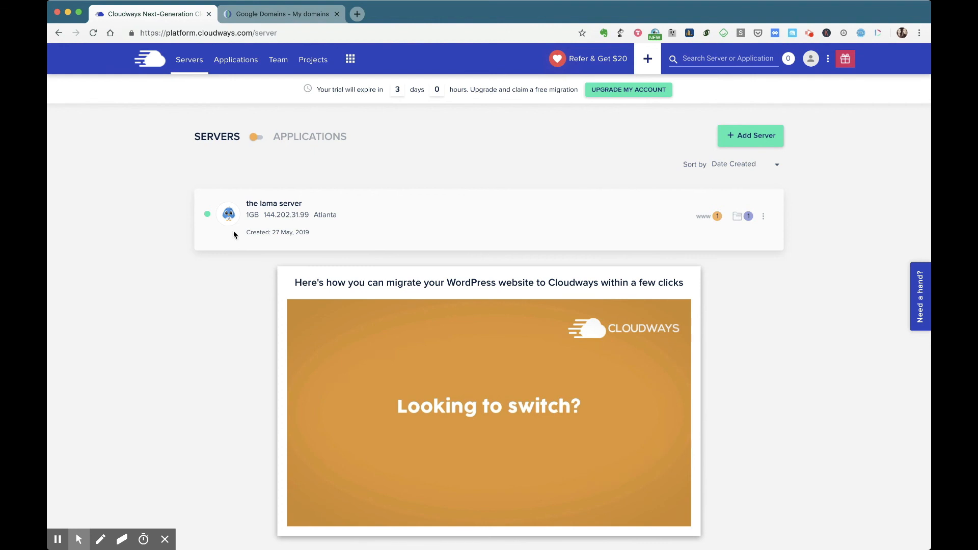
Open the master credentials of "the lama server" and copy its public IP address
{"action": "left_click", "coordinate": [404, 225]}
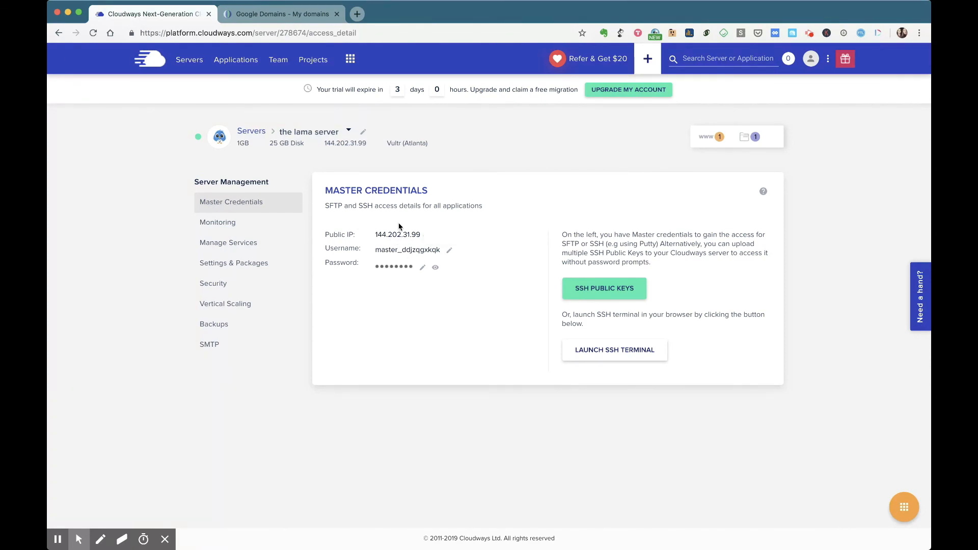
{"action": "left_click", "coordinate": [401, 239]}
{"action": "left_click", "coordinate": [415, 238]}
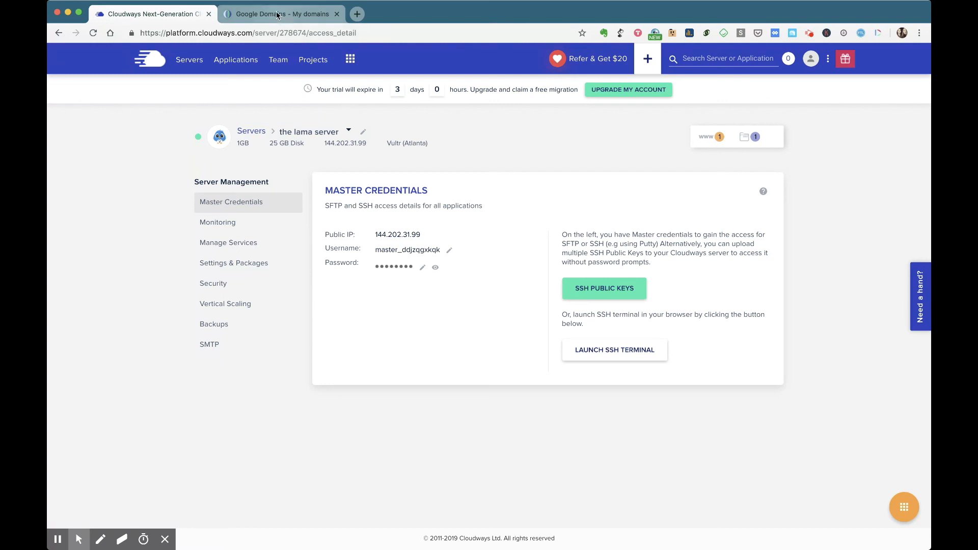
{"action": "left_click", "coordinate": [385, 237]}
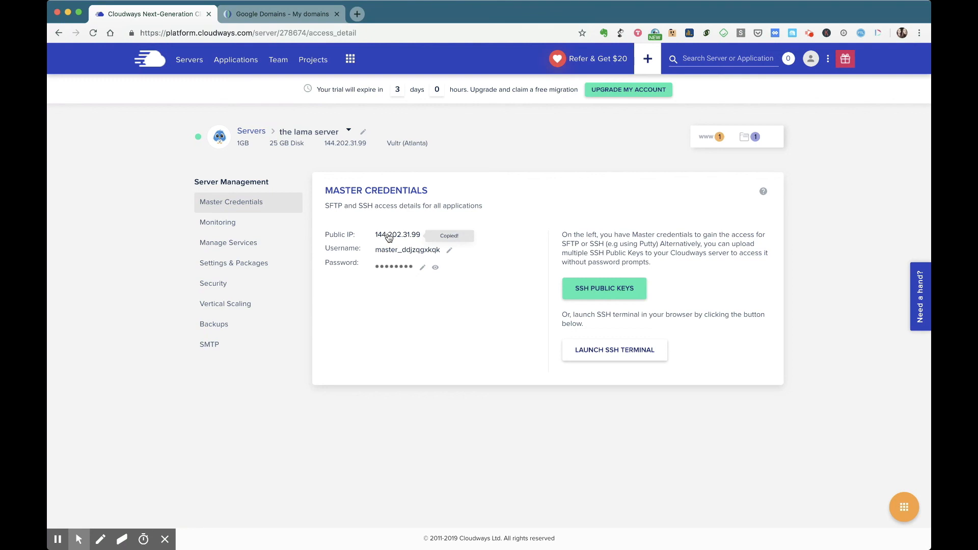
Switch to Google Domains and open the custom resource records in the DNS settings of zachslamas.com
{"action": "left_click", "coordinate": [292, 19]}
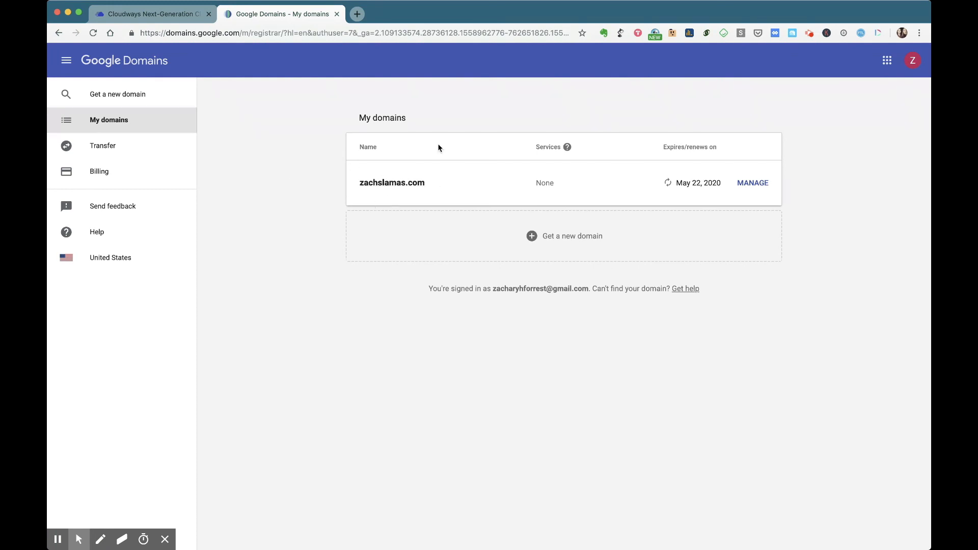
{"action": "left_click", "coordinate": [759, 185]}
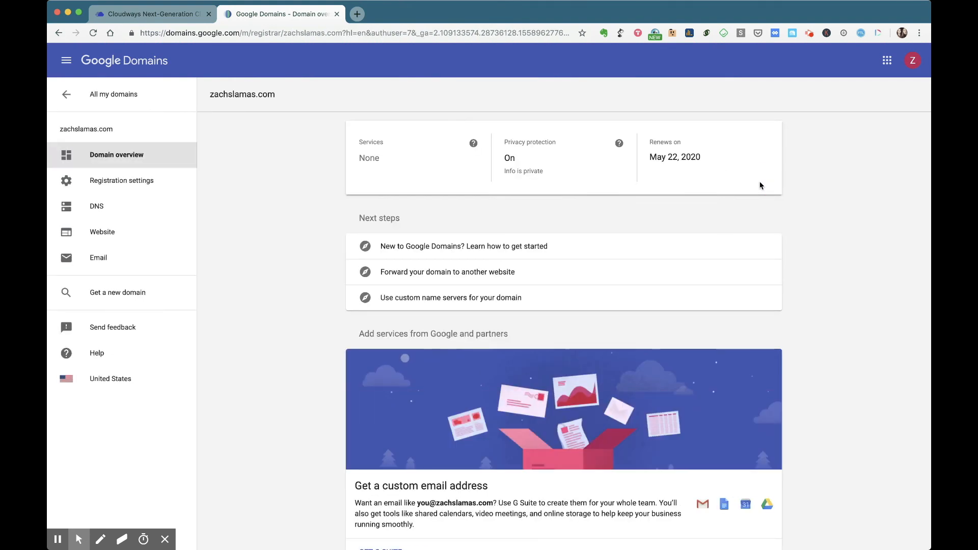
{"action": "left_click", "coordinate": [117, 209]}
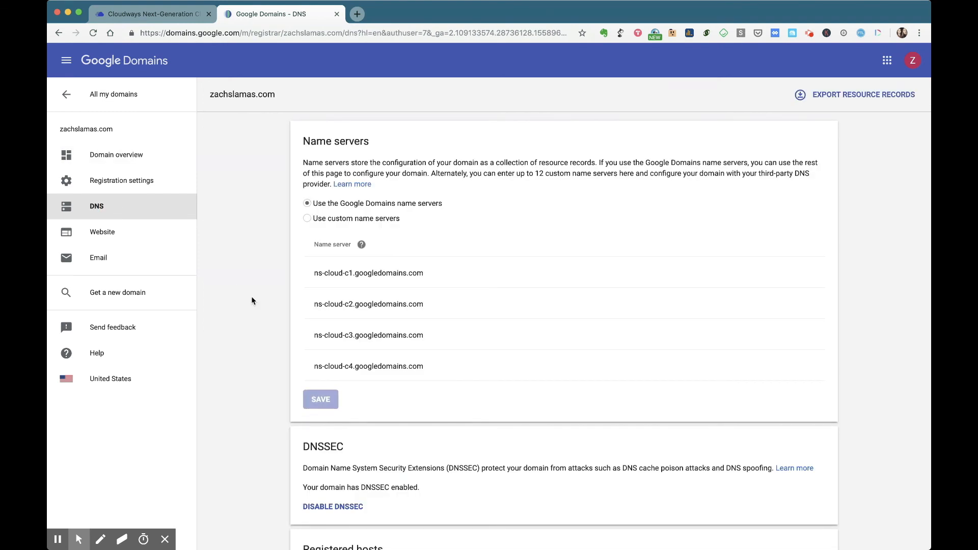
{"action": "scroll", "coordinate": [252, 301], "scroll_direction": "down", "scroll_amount": 10}
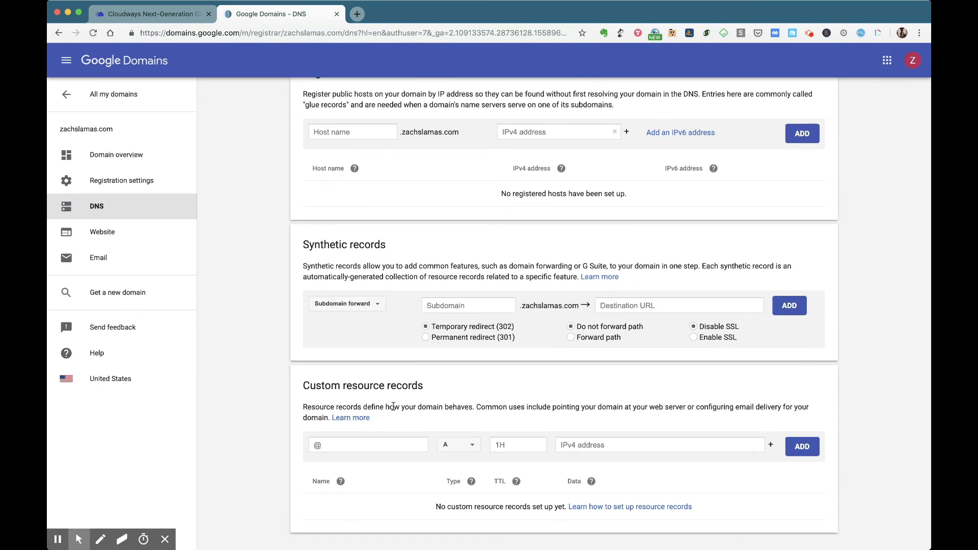
Add a custom A resource record for @ with a 1H TTL, pointing zachslamas.com to the copied server IP 144.202.31.99
{"action": "left_click", "coordinate": [320, 444]}
{"action": "left_click", "coordinate": [327, 445]}
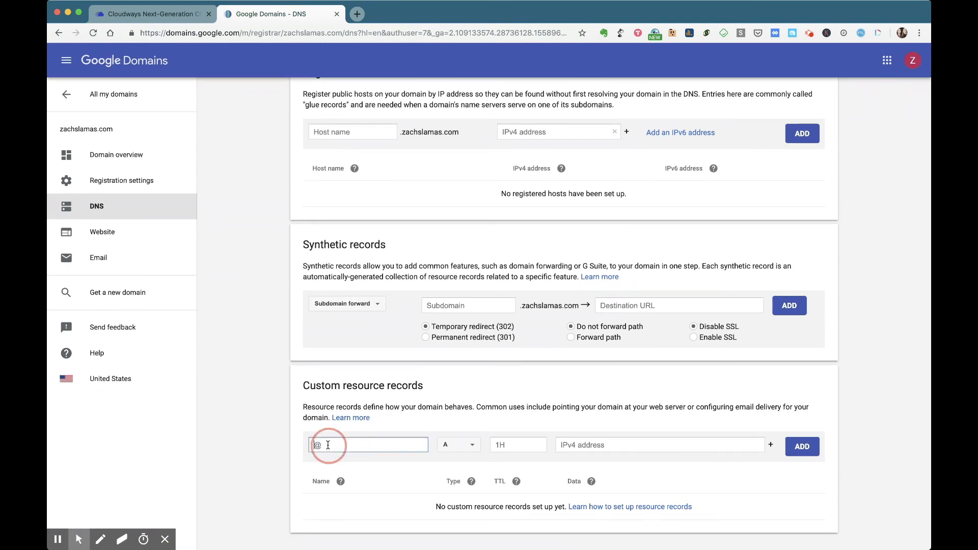
{"action": "left_click", "coordinate": [473, 447]}
{"action": "left_click", "coordinate": [460, 397]}
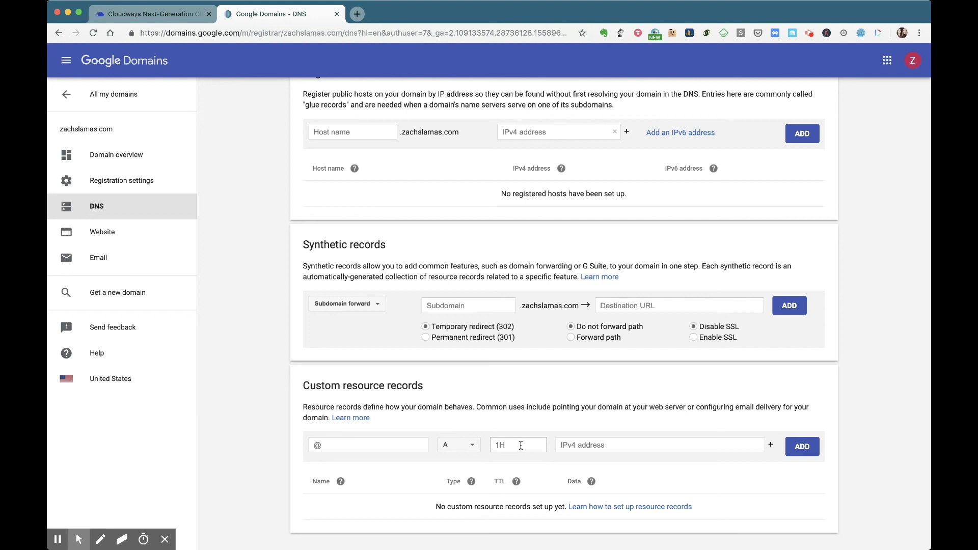
{"action": "left_click", "coordinate": [584, 445]}
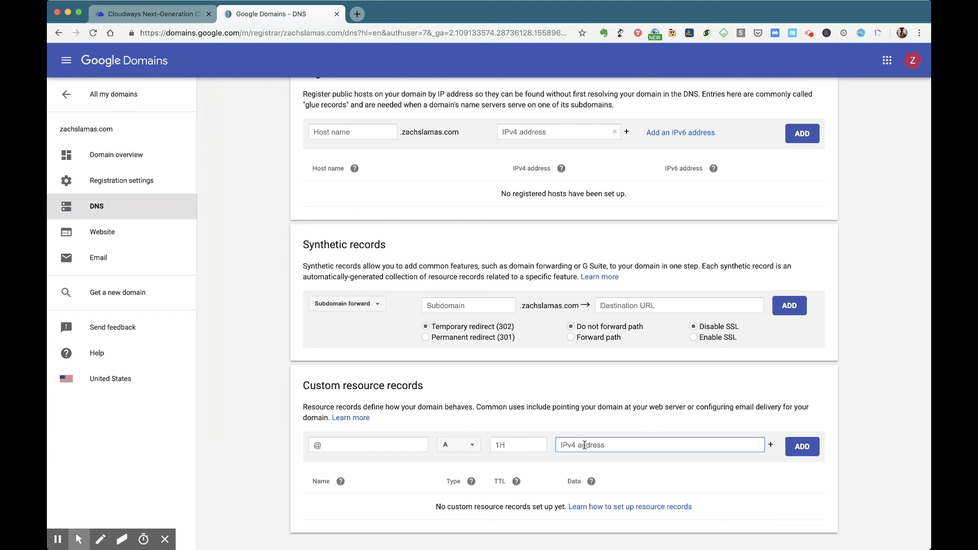
{"action": "key", "text": "super+v"}
{"action": "left_click", "coordinate": [815, 450]}
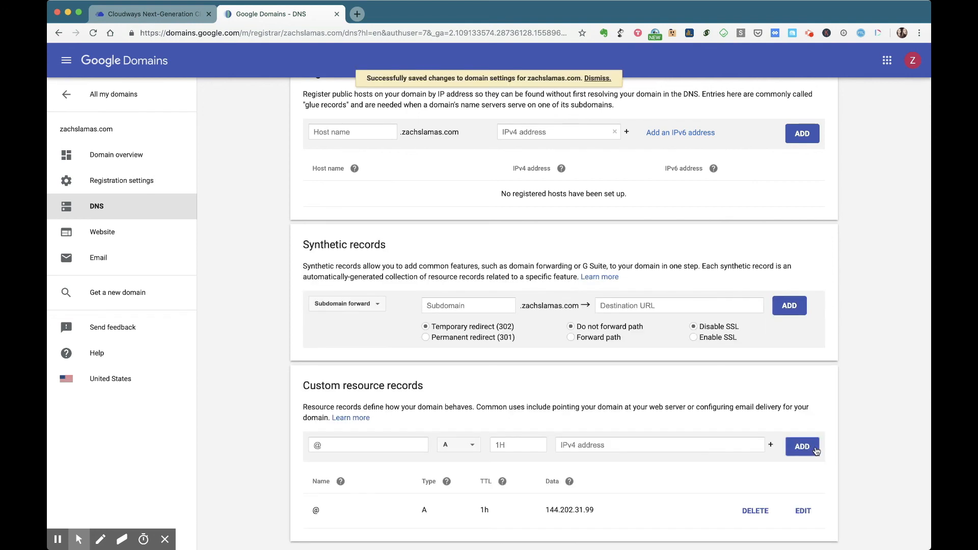
{"action": "scroll", "coordinate": [836, 432], "scroll_direction": "down", "scroll_amount": 1}
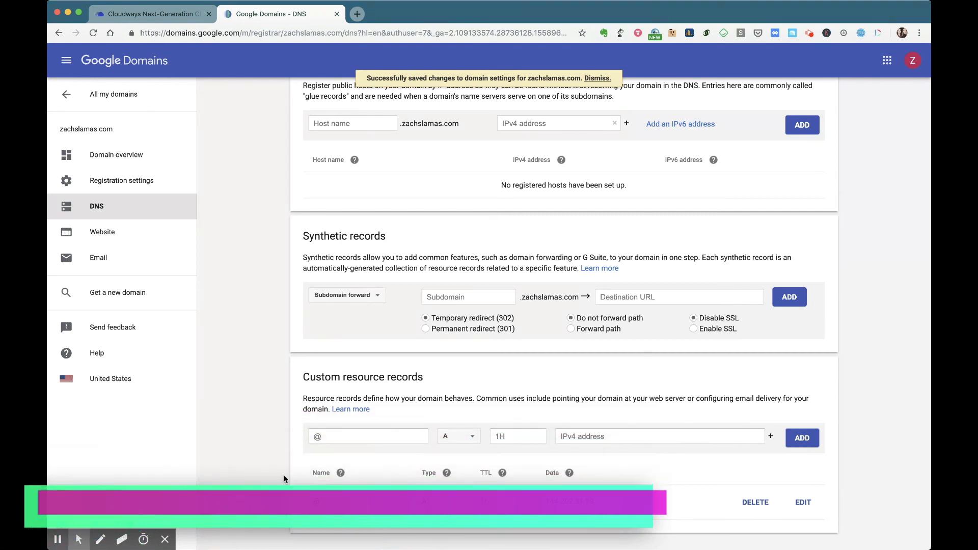
Open zachslamas.com in a new browser tab to test the domain
{"action": "left_click", "coordinate": [358, 14]}
{"action": "type", "text": "zachslamas.com"}
{"action": "key", "text": "Return"}
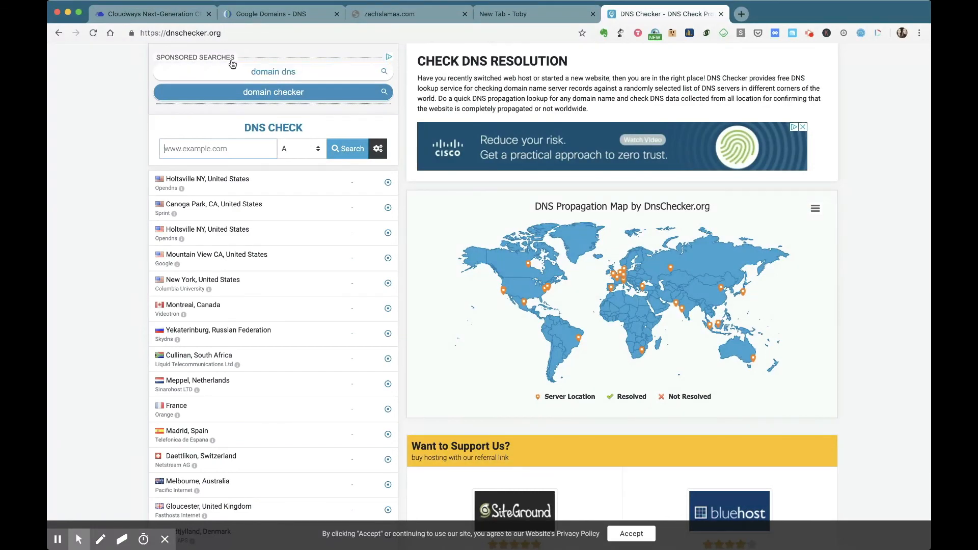
Check the worldwide DNS propagation of the A record for zachslamas.com on dnschecker.org against the IP in Google Domains
{"action": "left_click", "coordinate": [291, 16]}
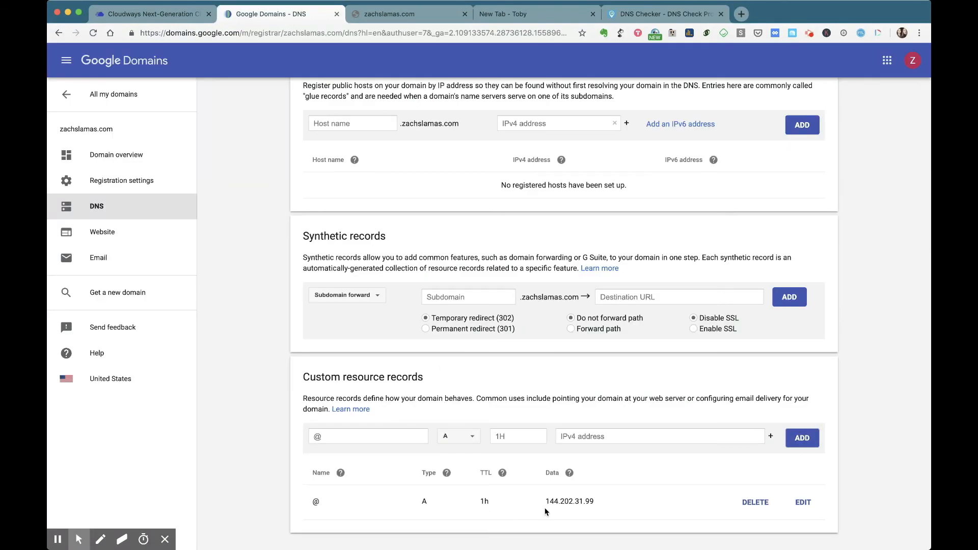
{"action": "left_click", "coordinate": [660, 16]}
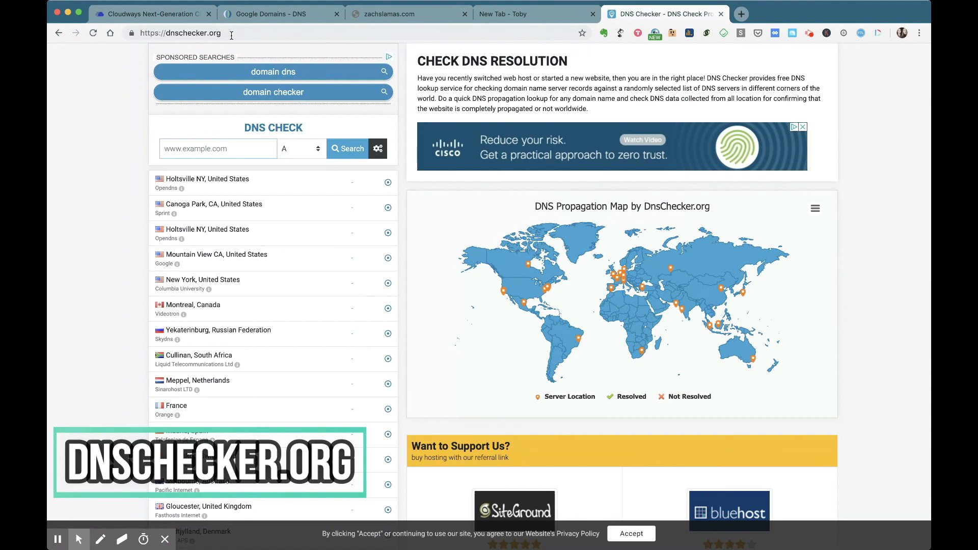
{"action": "left_click", "coordinate": [199, 148]}
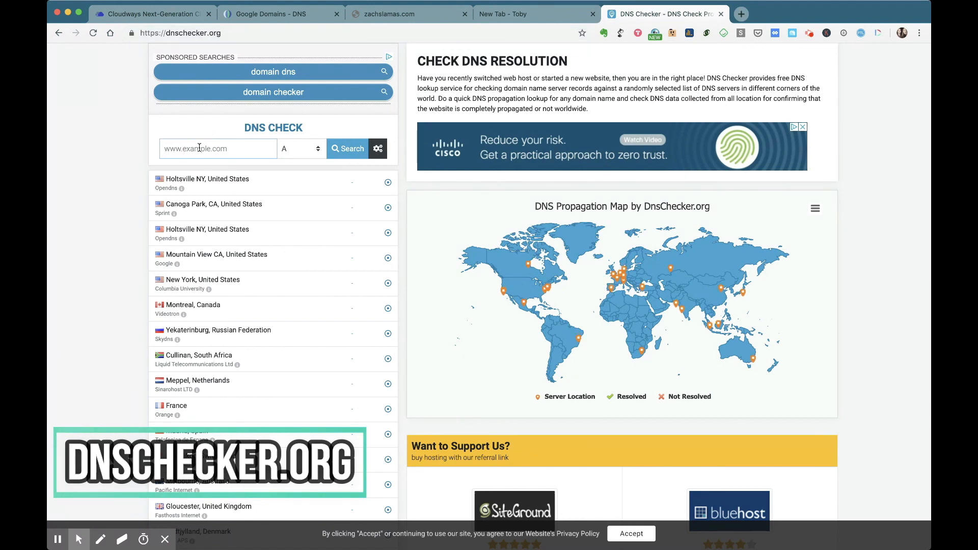
{"action": "left_click", "coordinate": [113, 223]}
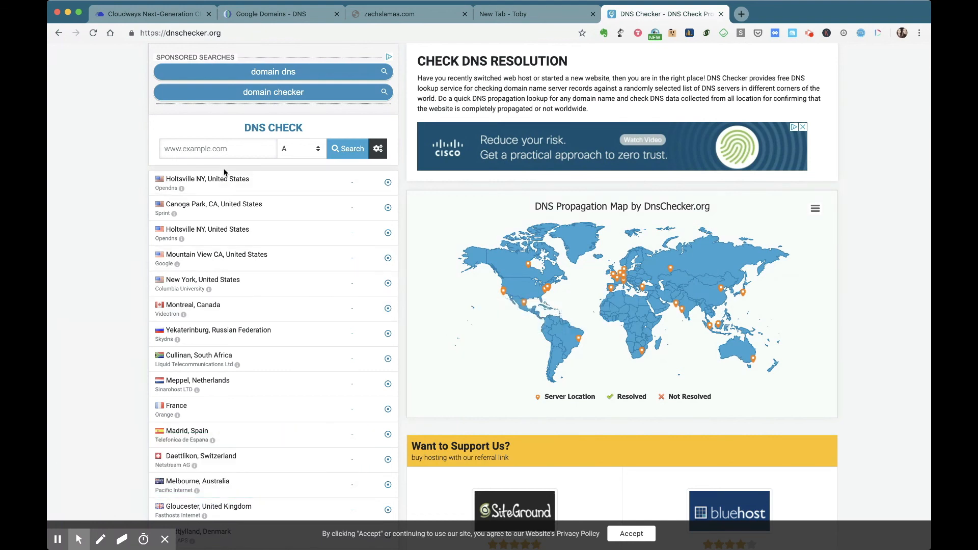
{"action": "left_click", "coordinate": [227, 148]}
{"action": "left_click", "coordinate": [312, 148]}
{"action": "left_click", "coordinate": [245, 146]}
{"action": "type", "text": "zachslamas.com"}
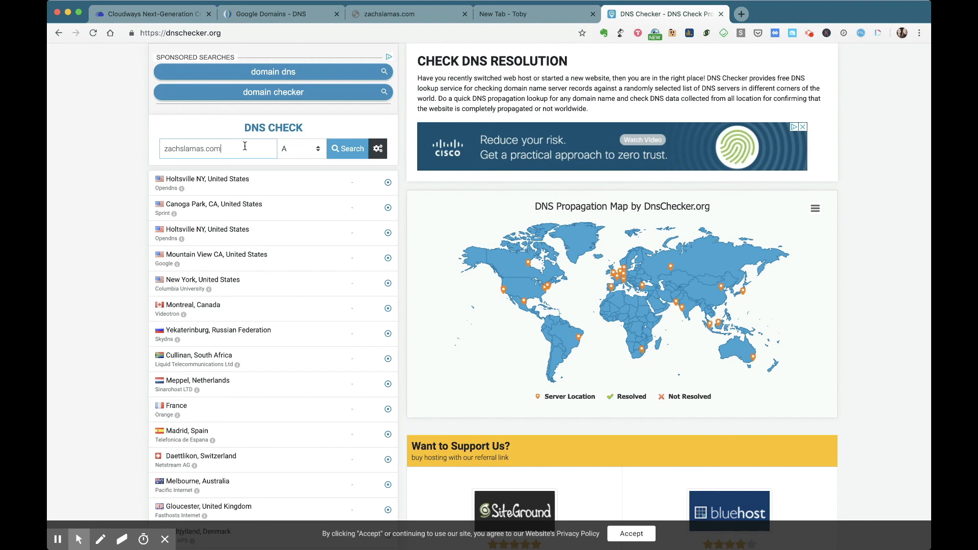
{"action": "left_click", "coordinate": [341, 156]}
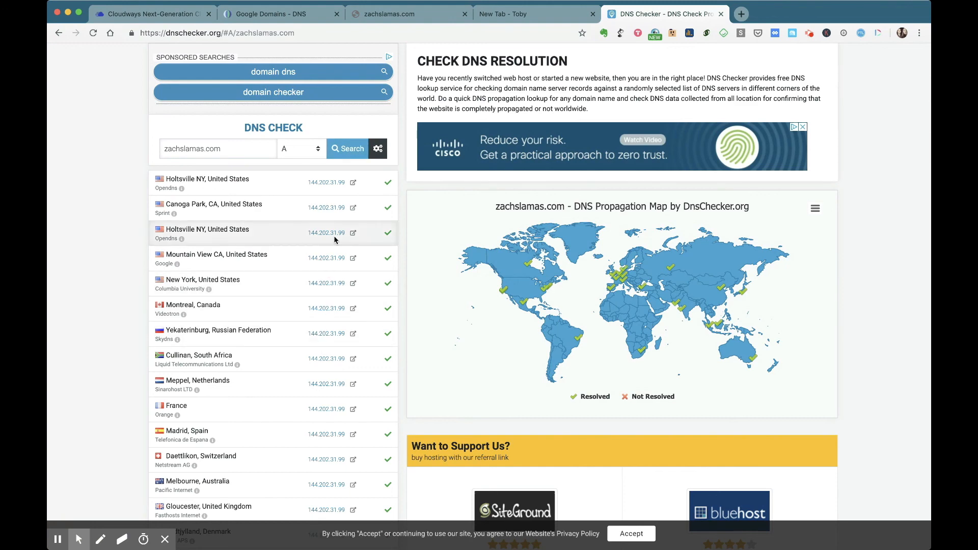
{"action": "scroll", "coordinate": [331, 208], "scroll_direction": "down", "scroll_amount": 3}
{"action": "scroll", "coordinate": [331, 210], "scroll_direction": "down", "scroll_amount": 7}
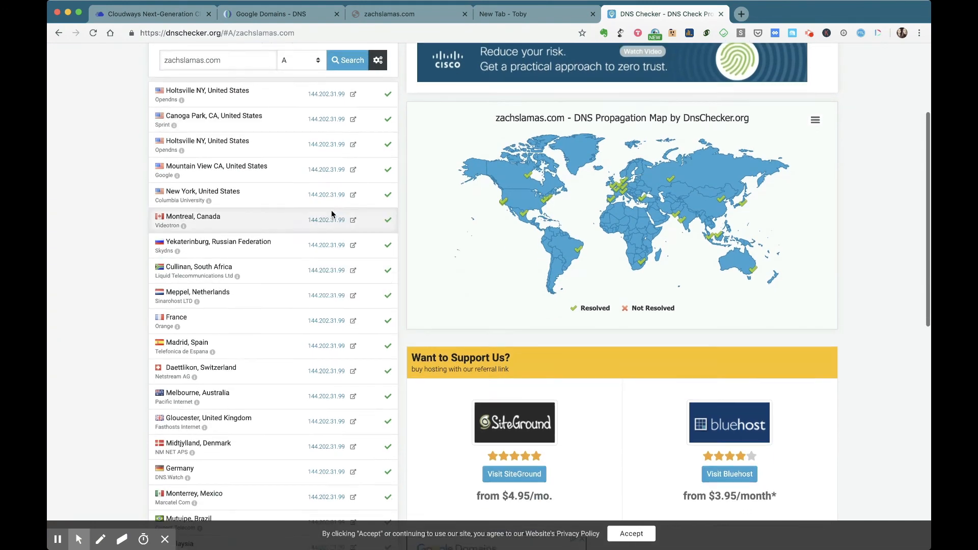
{"action": "scroll", "coordinate": [331, 213], "scroll_direction": "up", "scroll_amount": 10}
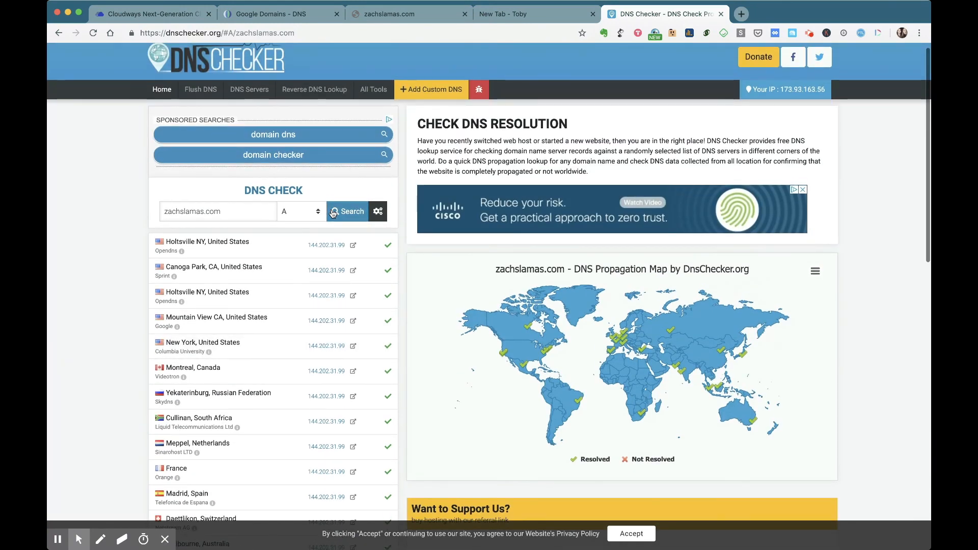
Return to the zachslamas.com site, reload it and look through the WordPress home page
{"action": "left_click", "coordinate": [423, 17]}
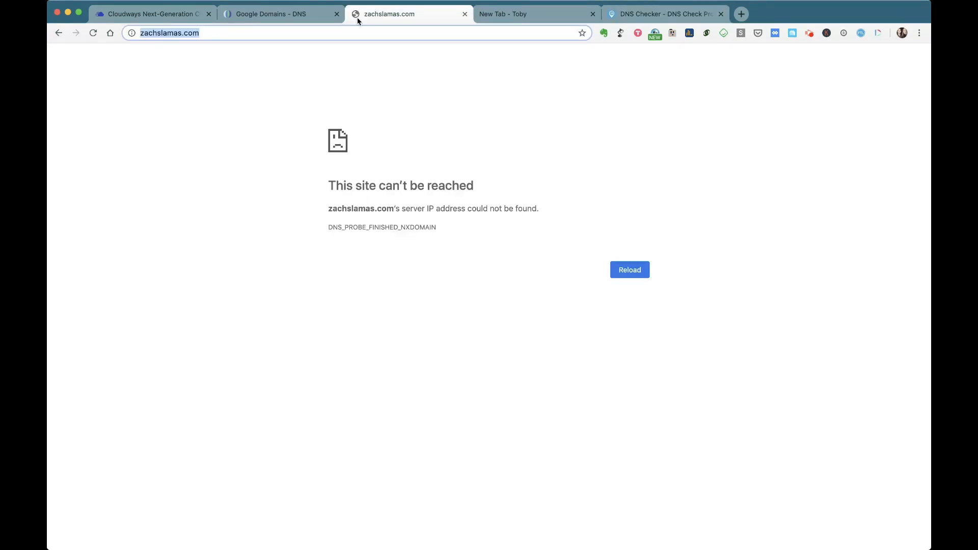
{"action": "left_click", "coordinate": [94, 34]}
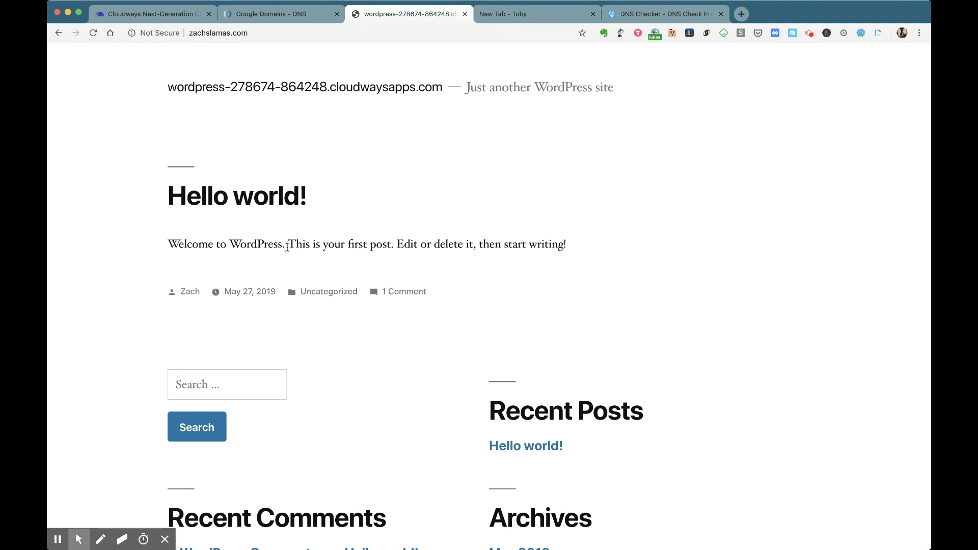
{"action": "scroll", "coordinate": [140, 244], "scroll_direction": "down", "scroll_amount": 1}
{"action": "scroll", "coordinate": [140, 244], "scroll_direction": "up", "scroll_amount": 1}
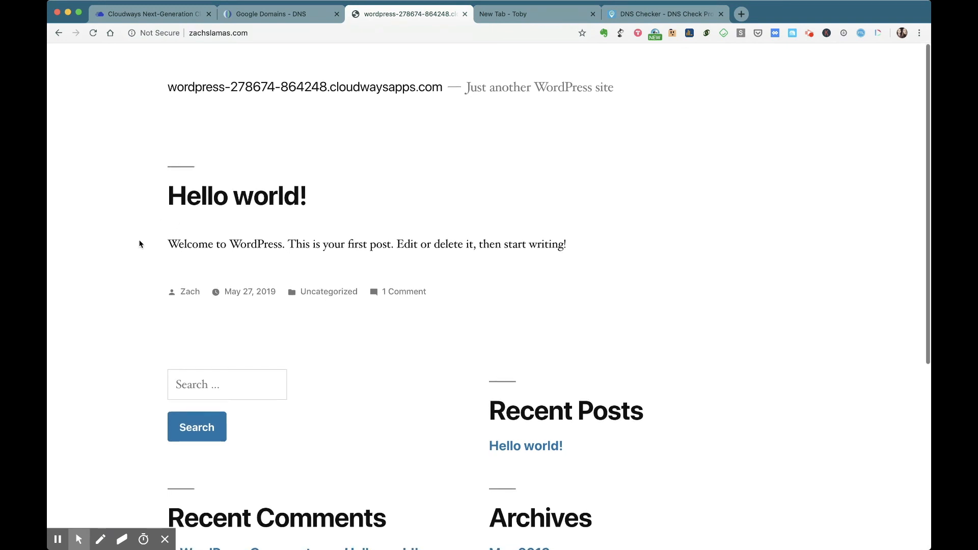
{"action": "scroll", "coordinate": [140, 244], "scroll_direction": "down", "scroll_amount": 6}
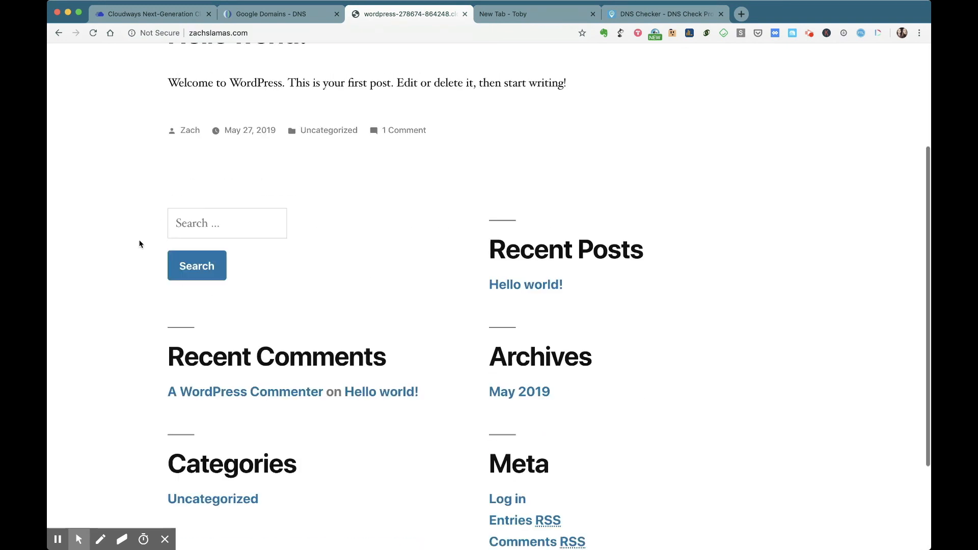
{"action": "scroll", "coordinate": [156, 205], "scroll_direction": "up", "scroll_amount": 6}
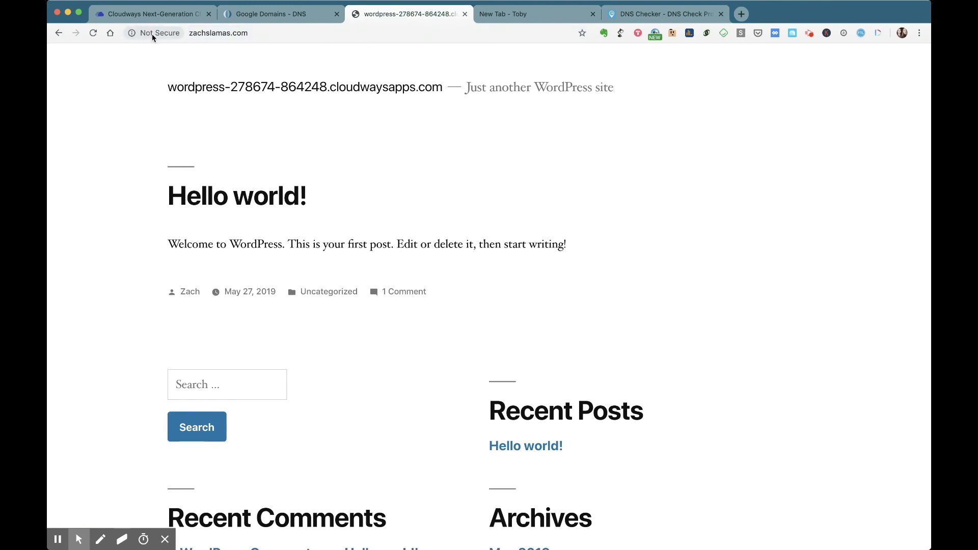
{"action": "scroll", "coordinate": [121, 130], "scroll_direction": "down", "scroll_amount": 1}
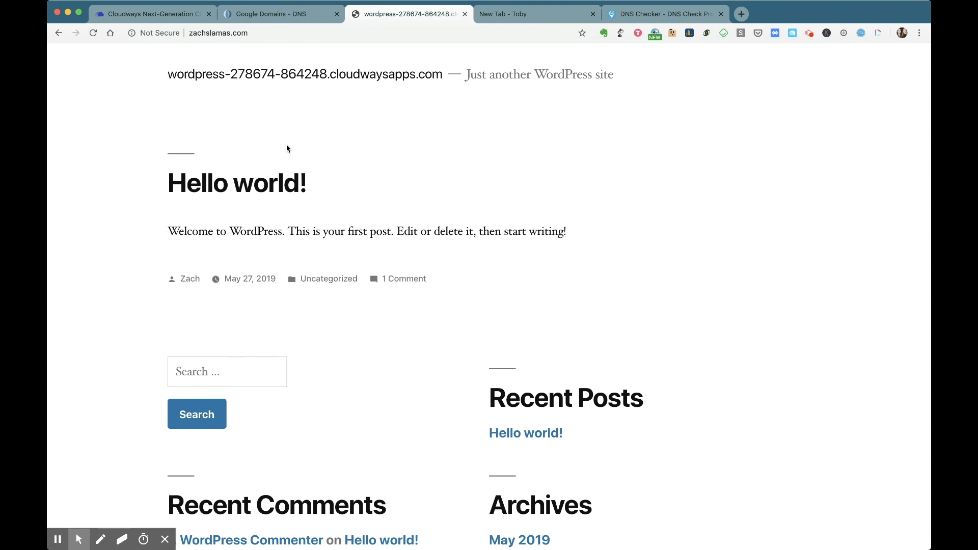
{"action": "scroll", "coordinate": [286, 148], "scroll_direction": "up", "scroll_amount": 1}
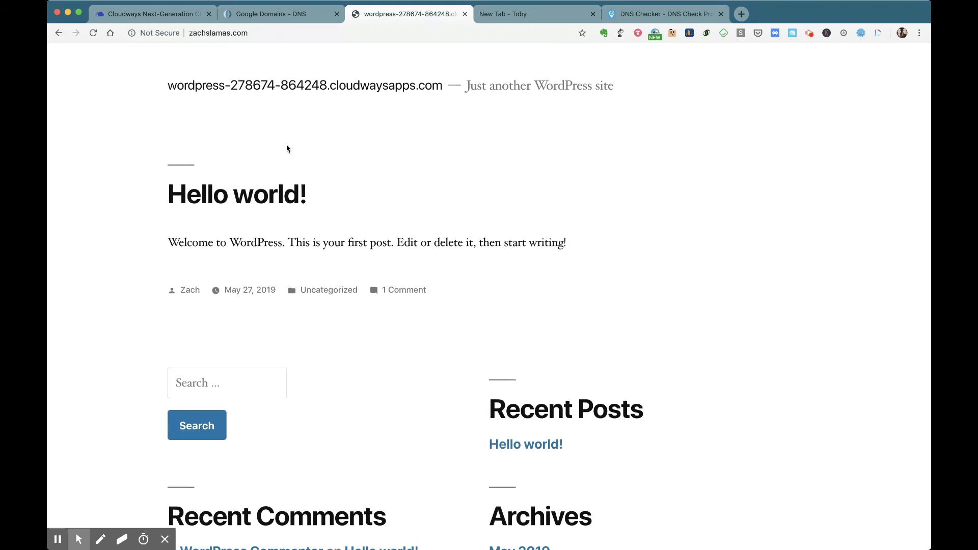